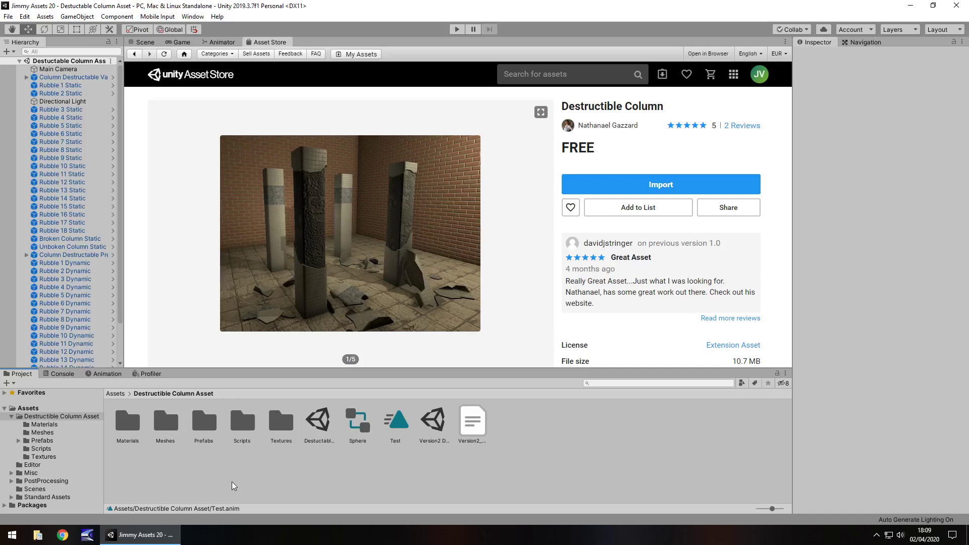
Step: Switch from the Asset Store to the demo scene with its columns and rubble
left_click(143, 42)
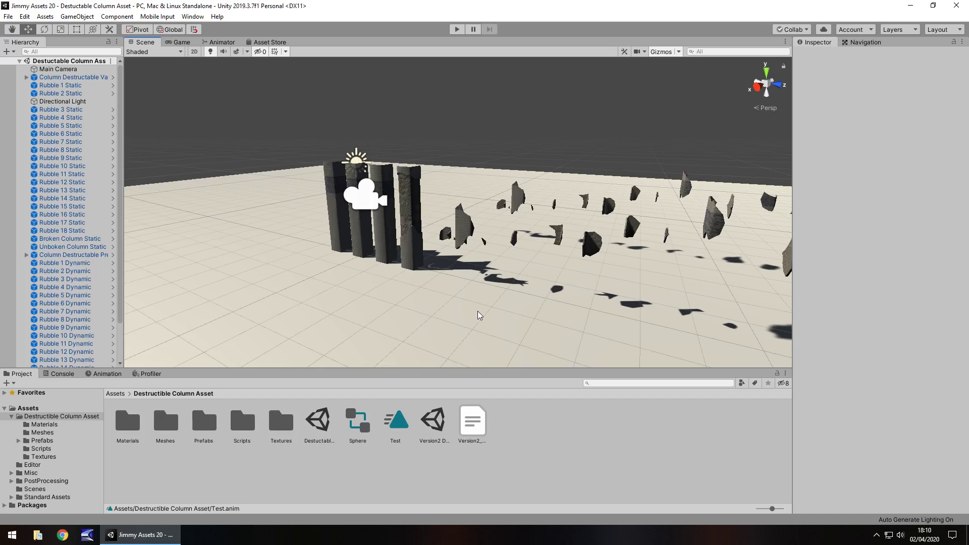
Step: Zoom in and orbit for a front-on view of the four columns and rubble
scroll(479, 315, "up", 10)
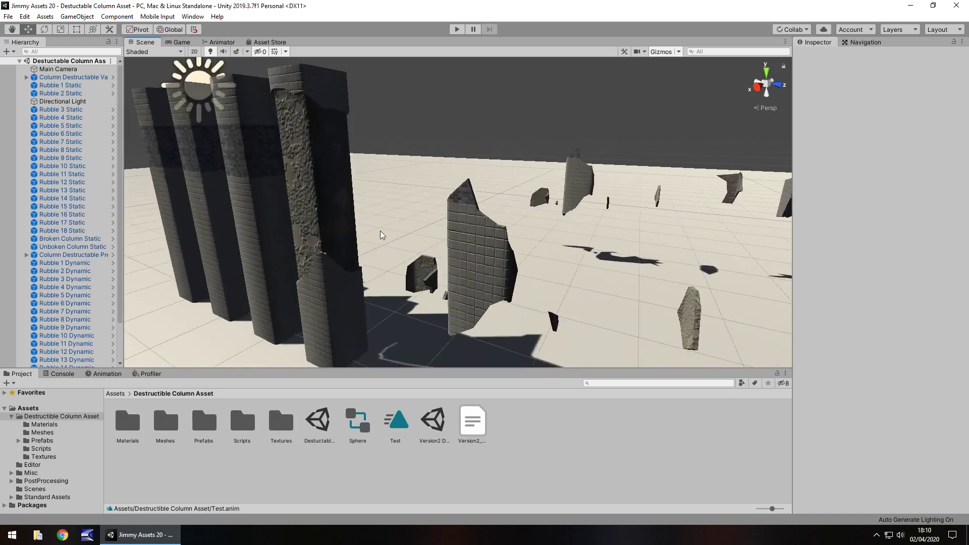
left_click_drag(372, 231, 510, 181, "alt")
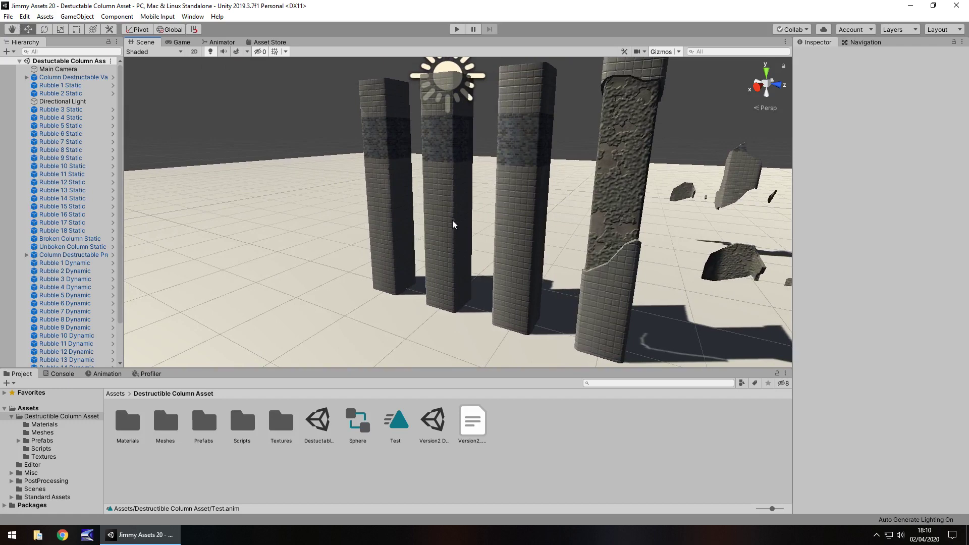
Step: Browse the Dynamic and Static prefab folders under Prefabs
left_click(34, 441)
double_click(142, 433)
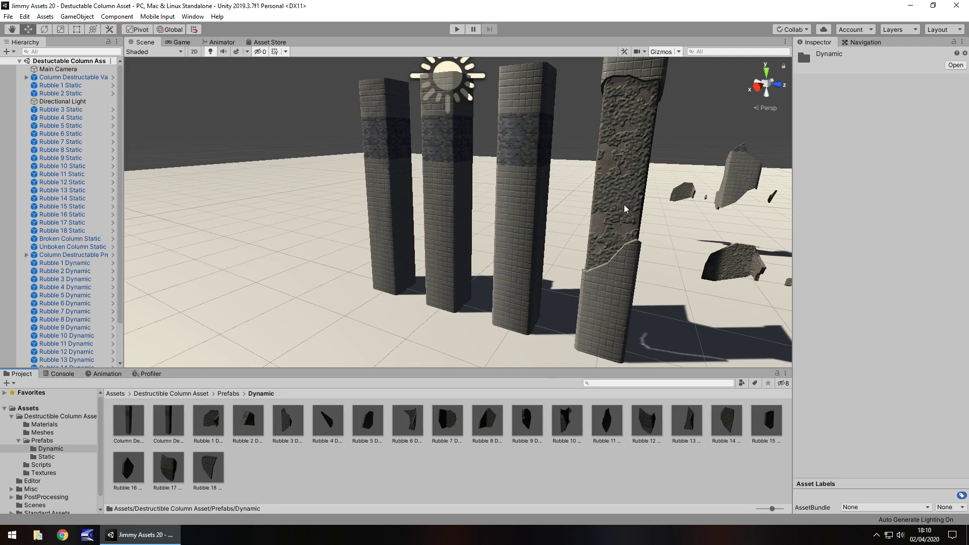
left_click(51, 457)
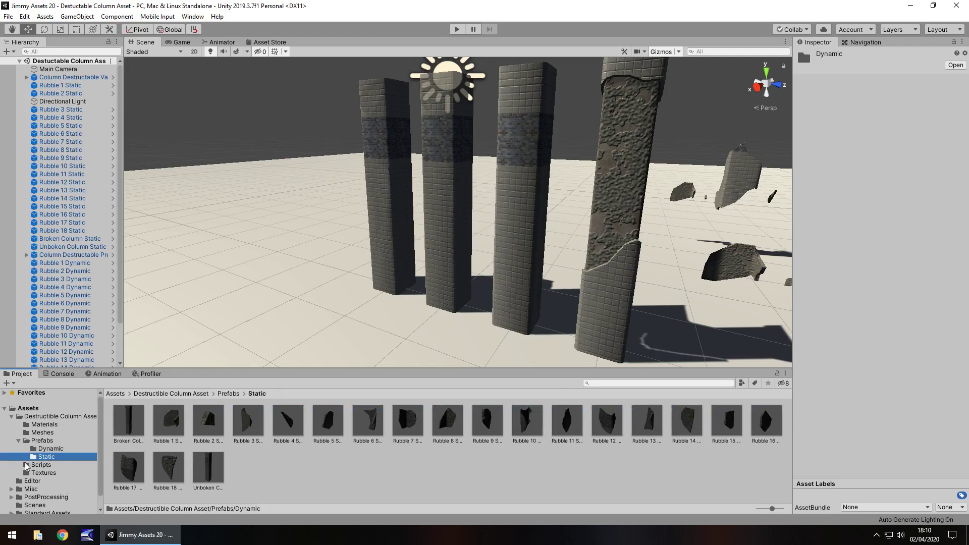
Step: Look through the Scripts, Materials and Meshes folders, then collapse Prefabs
left_click(41, 465)
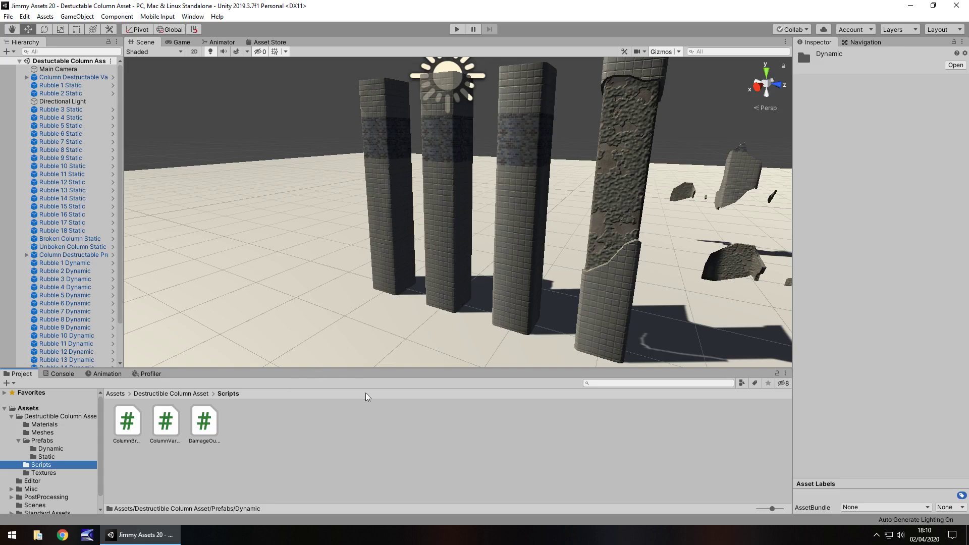
left_click(44, 424)
left_click(42, 432)
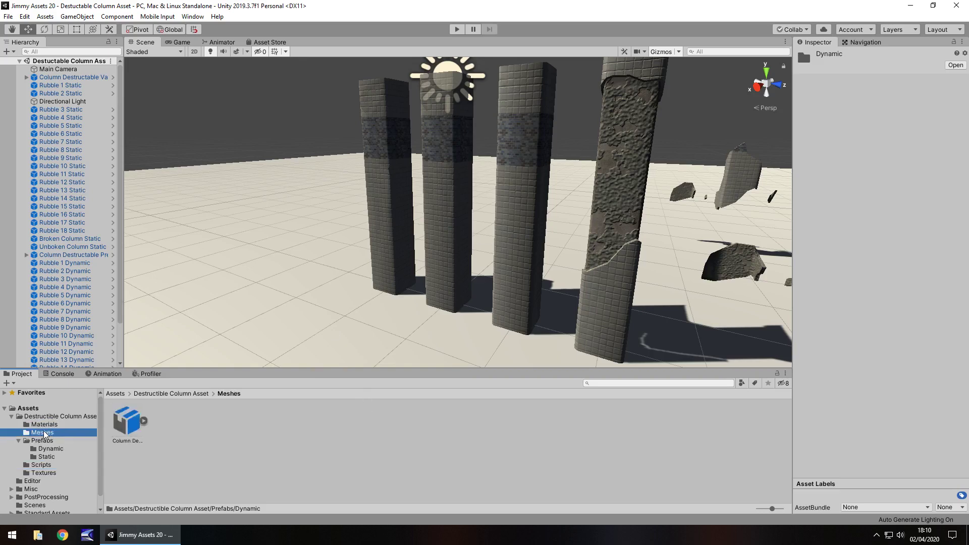
left_click(18, 441)
Step: Play the demo, shatter the second column into rubble, then stop to reset
left_click(457, 30)
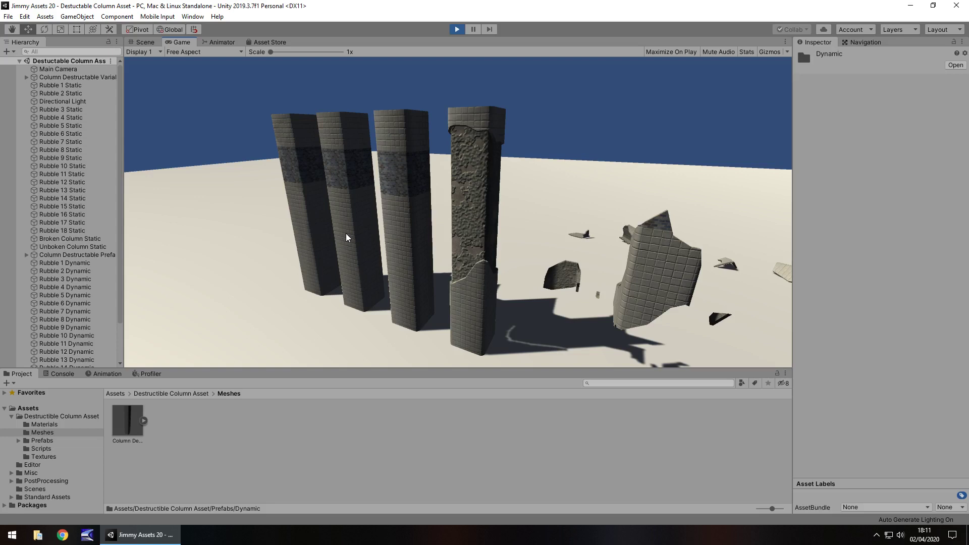
left_click(346, 237)
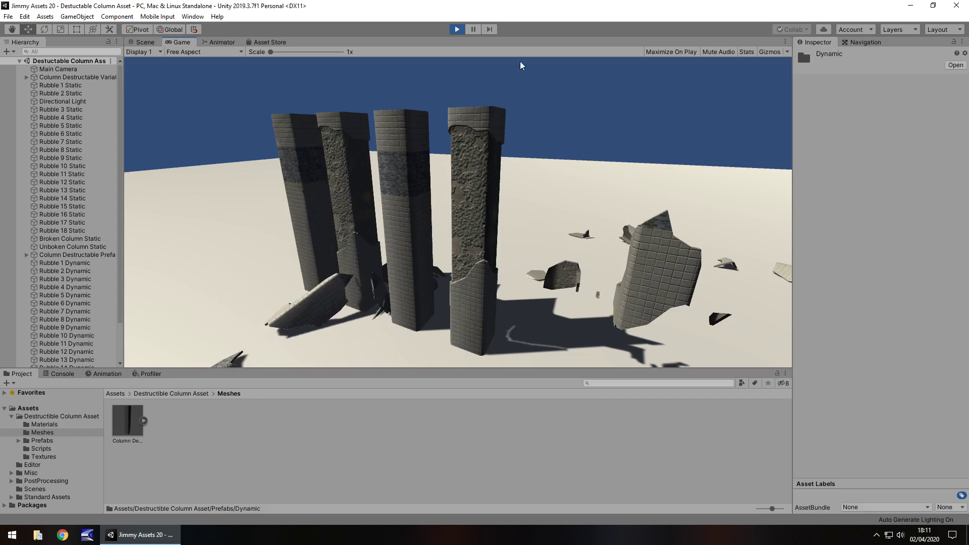
left_click(456, 29)
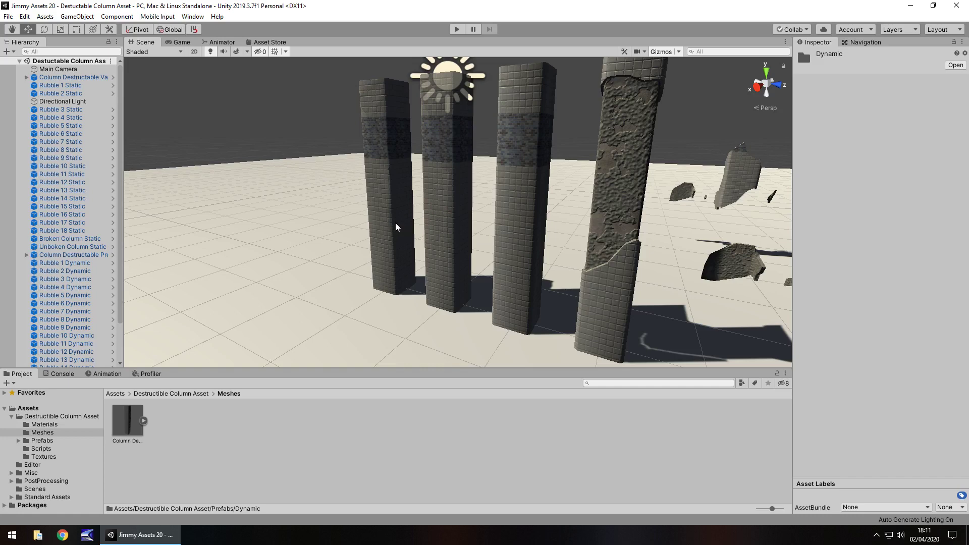
Step: Enable Post-Processing Behaviour on Main Camera, test-play, then show the Destructible Column Asset folder
left_click(58, 68)
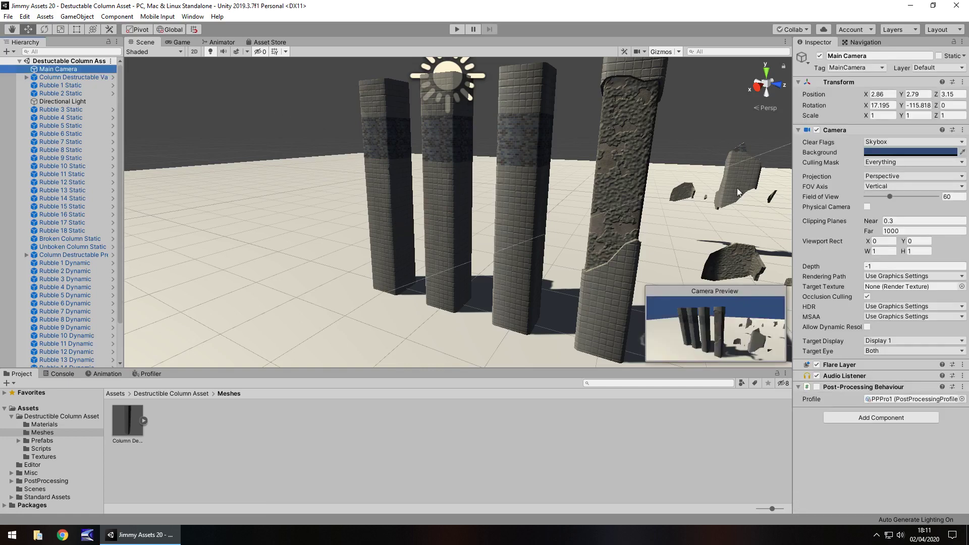
left_click(817, 387)
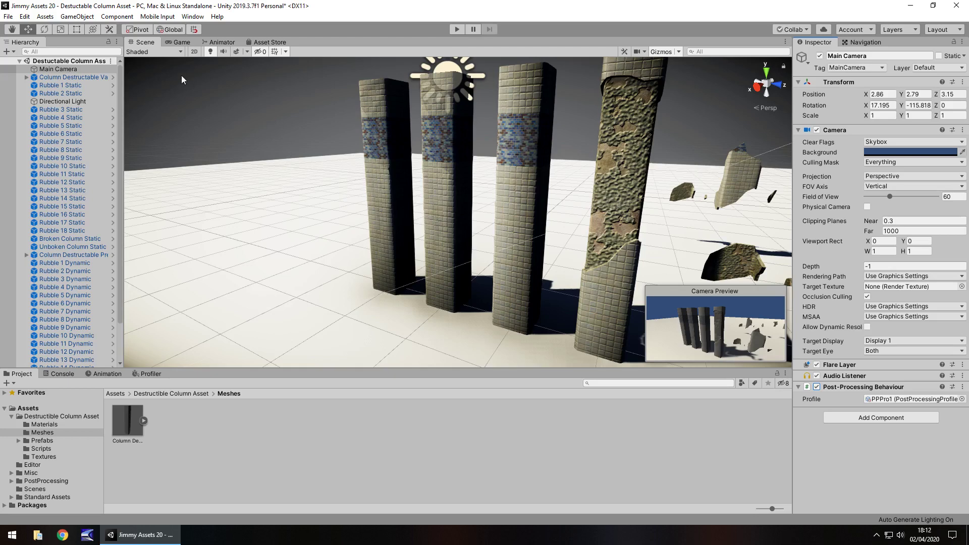
left_click(455, 29)
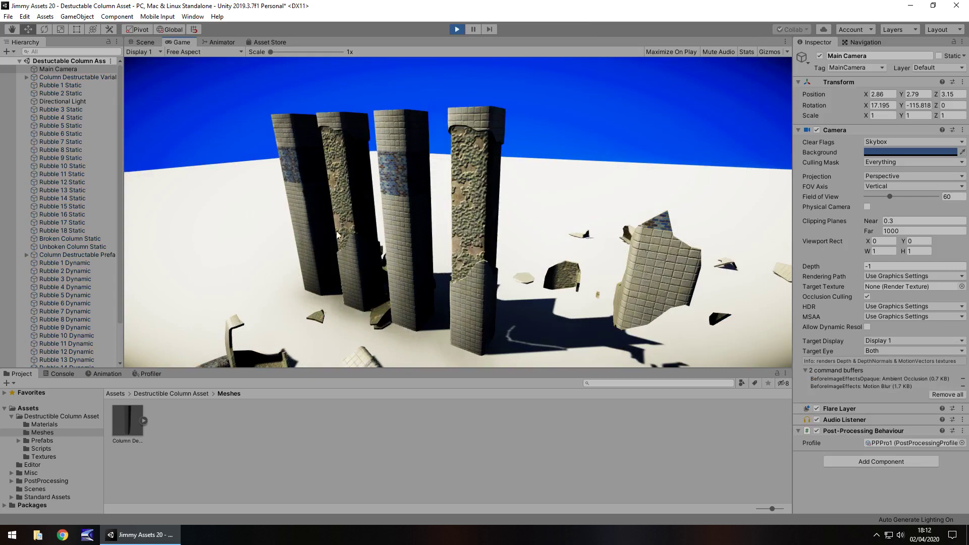
key("ctrl+p")
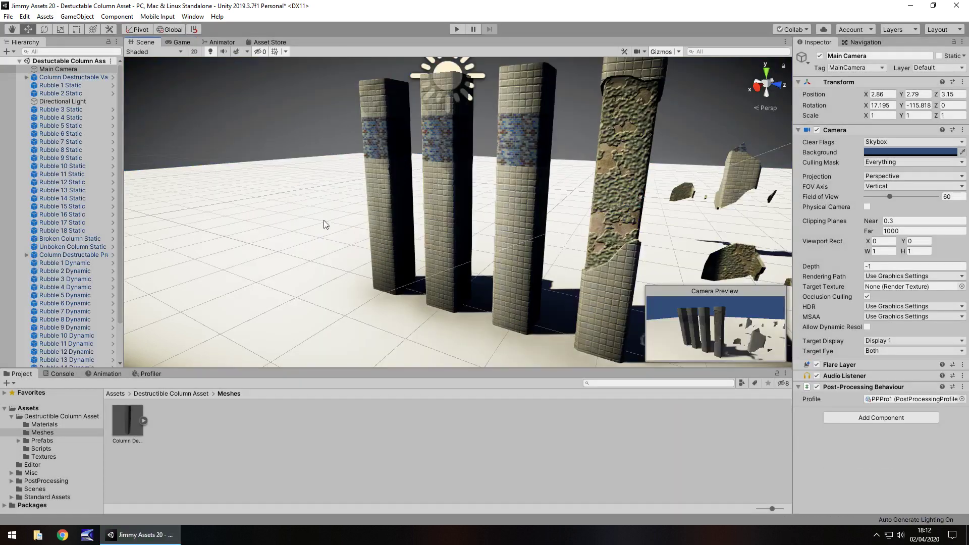
middle_click_drag(593, 196, 450, 241)
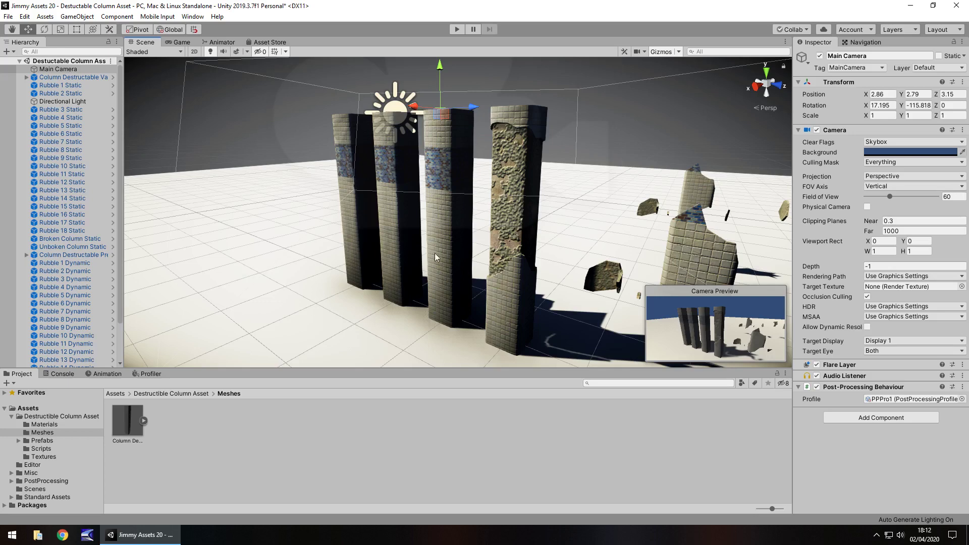
left_click(48, 417)
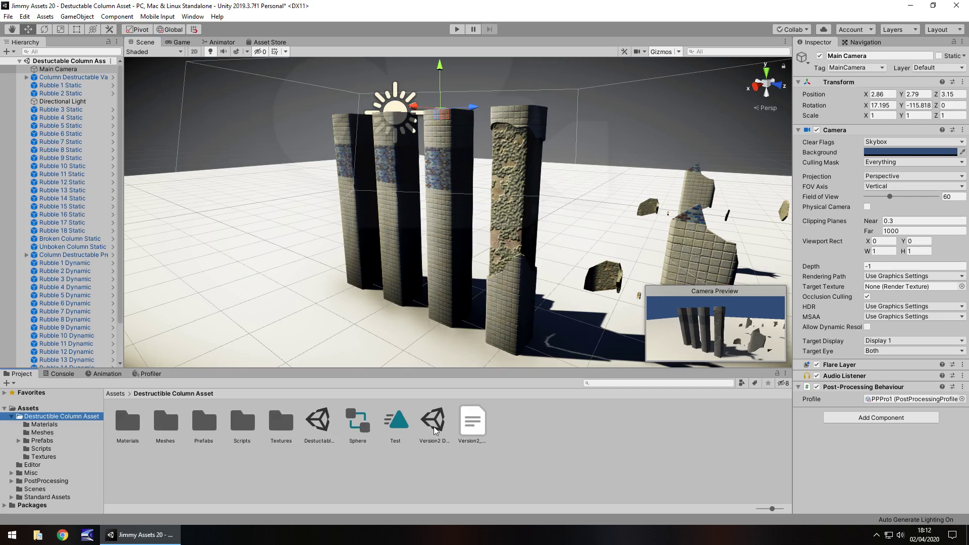
Step: Save the current scene, open Version2 DemoScene, and test-play the sphere breaking the column
double_click(434, 428)
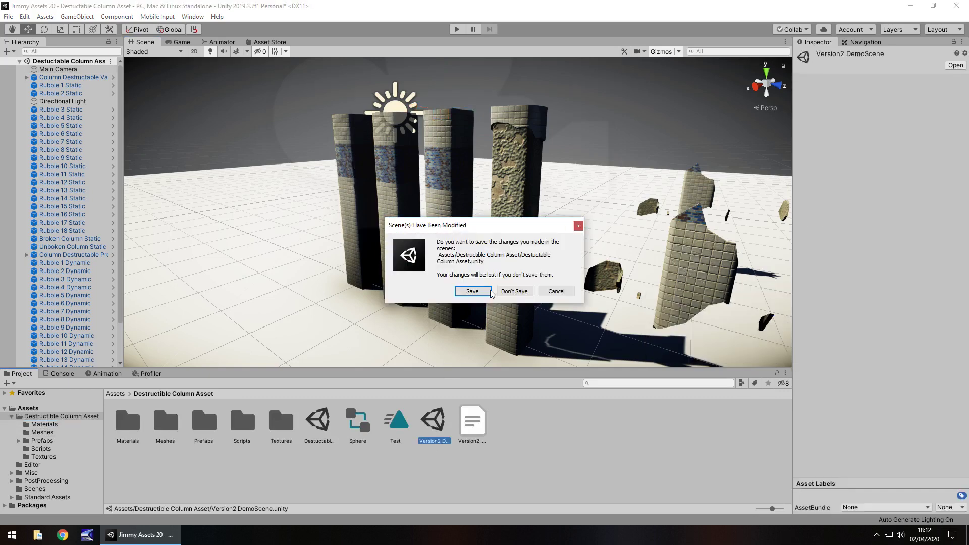
left_click(476, 301)
right_click_drag(469, 292, 341, 225)
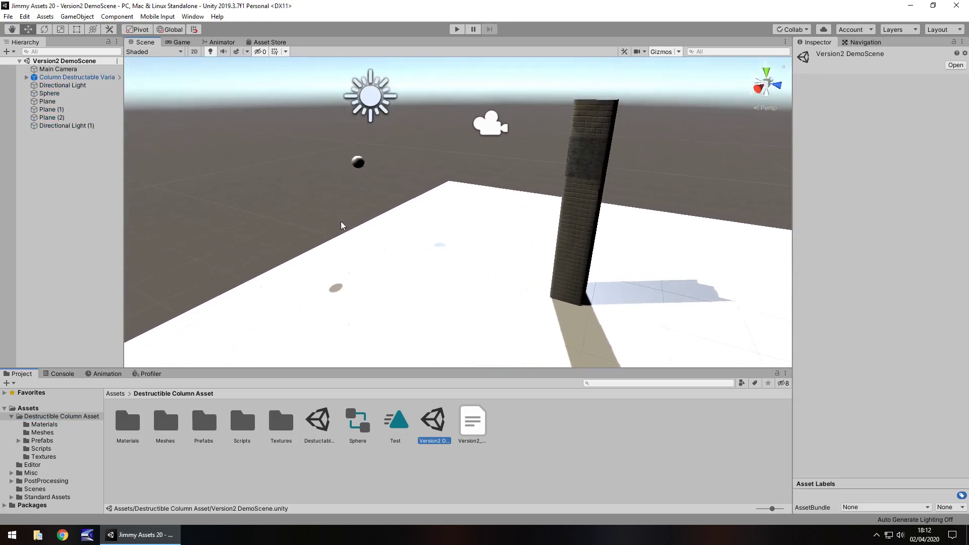
left_click(457, 30)
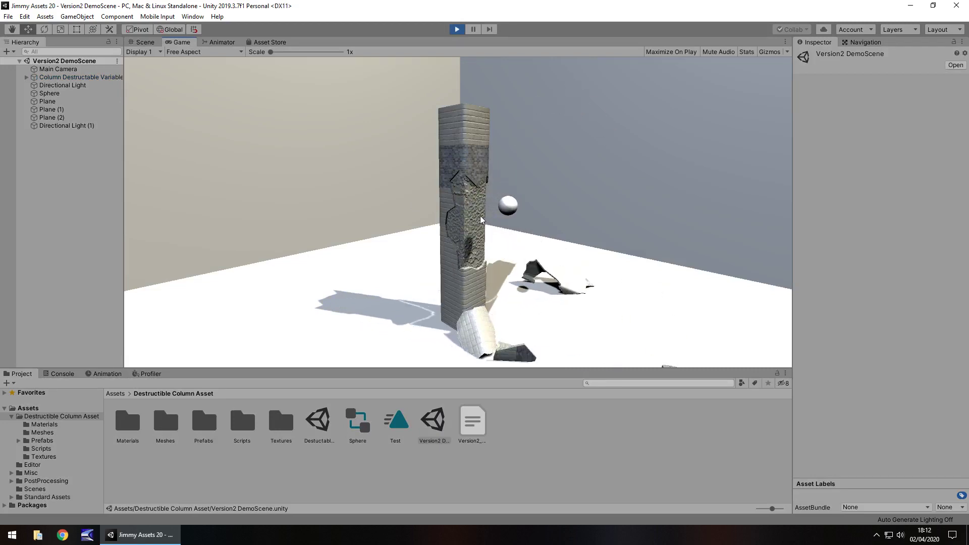
left_click(456, 29)
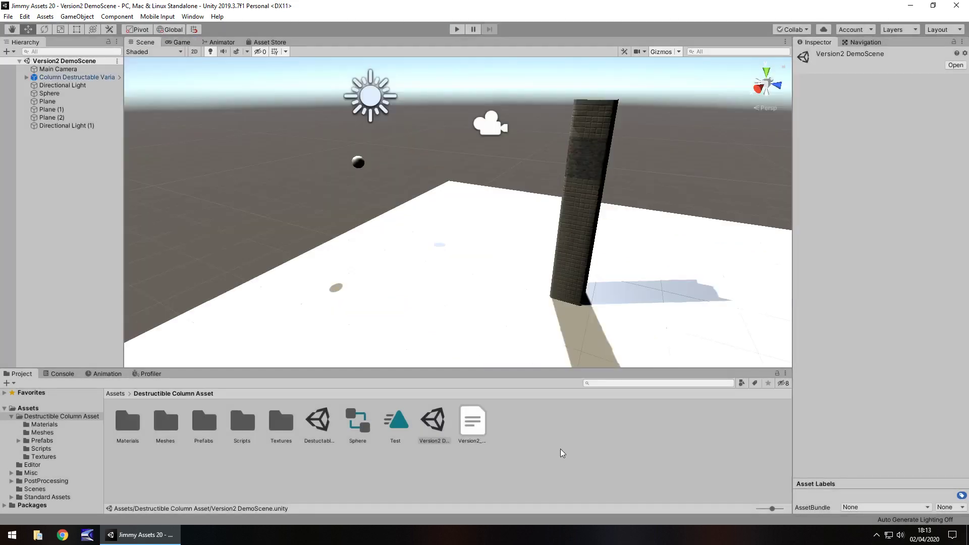
Step: Look around the Version2 demo room toward the wall, sphere and light
right_click_drag(382, 280, 549, 257)
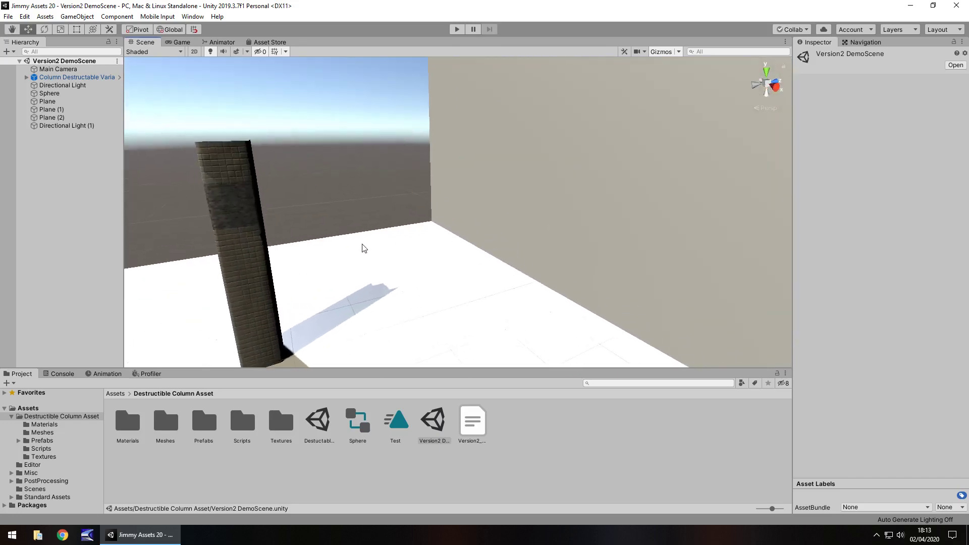
right_click_drag(361, 248, 3, 214)
right_click_drag(277, 132, 535, 115)
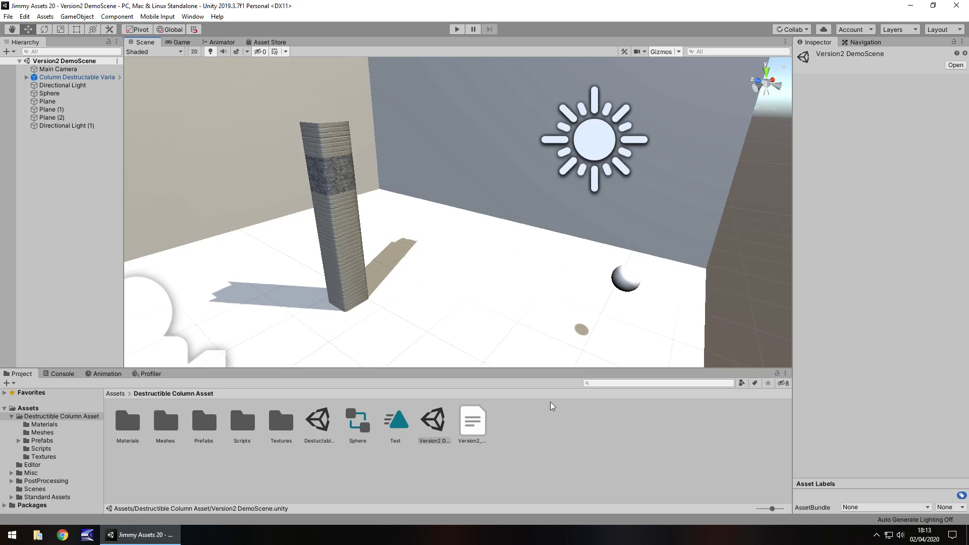
Step: Bring up the Destructible Column store page in the Asset Store tab
left_click(281, 44)
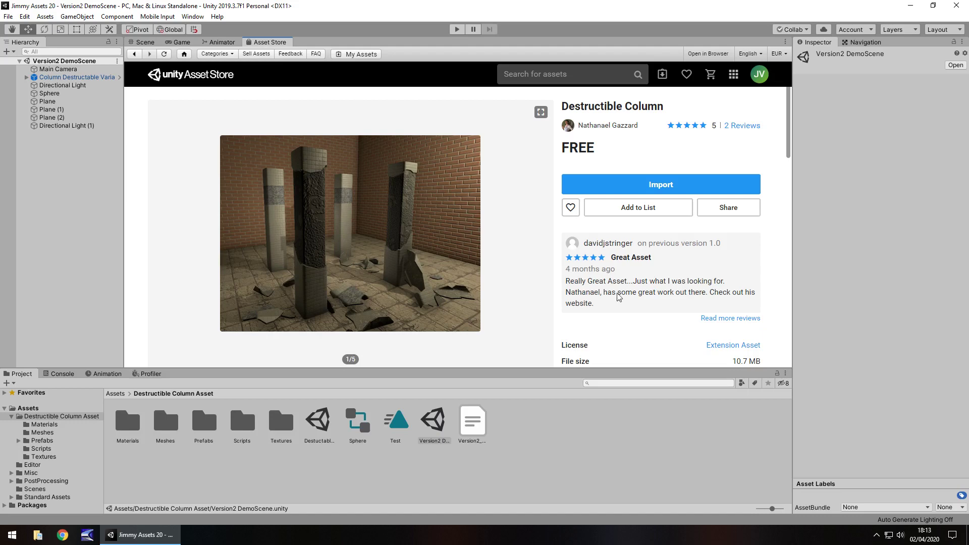
Step: Switch briefly to the 3D scene, then back to the Destructible Column store page
left_click(137, 42)
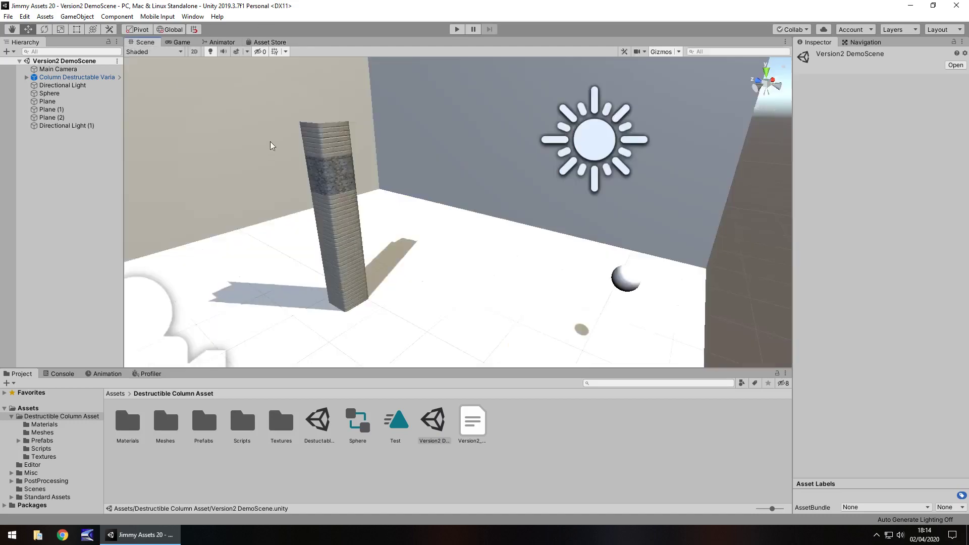
left_click(269, 43)
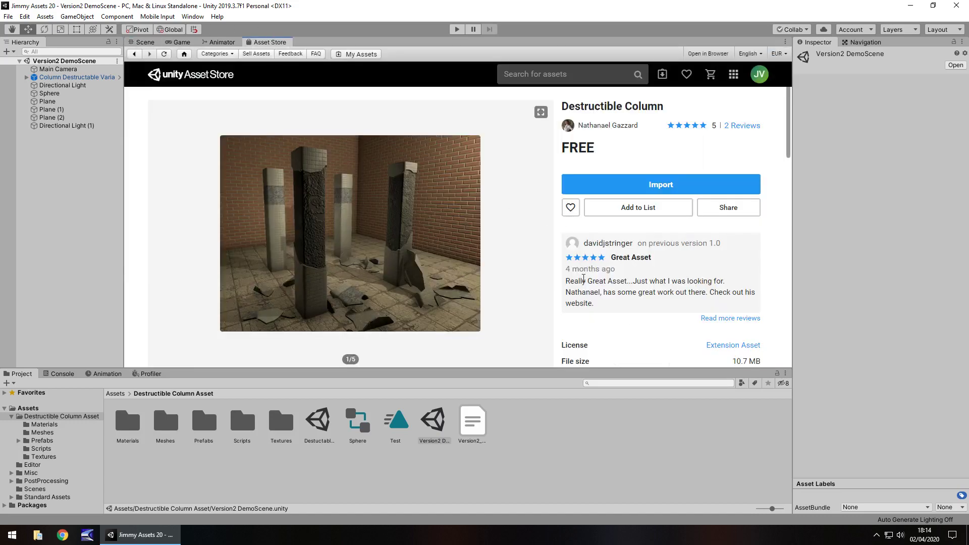